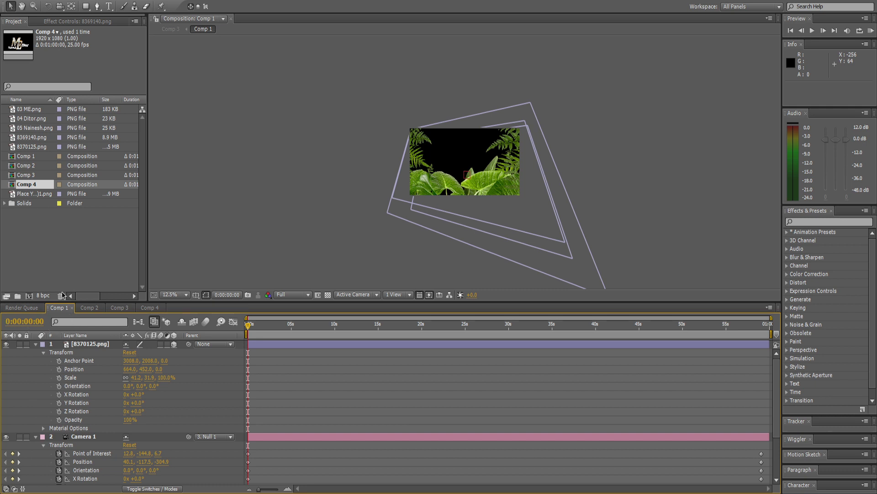
# Move the Render Queue tab after the composition tabs and return to Comp 1's timeline
pyautogui.click(33, 309)
pyautogui.moveTo(33, 309); pyautogui.dragTo(191, 309)
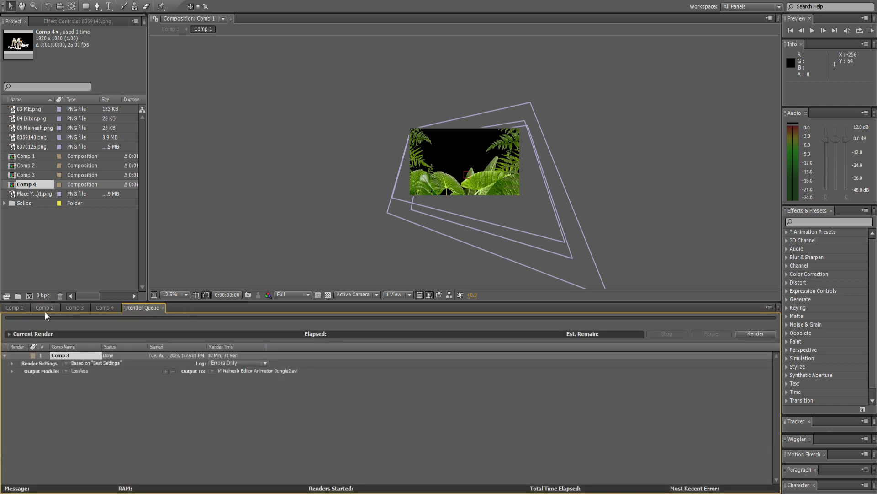
pyautogui.click(14, 309)
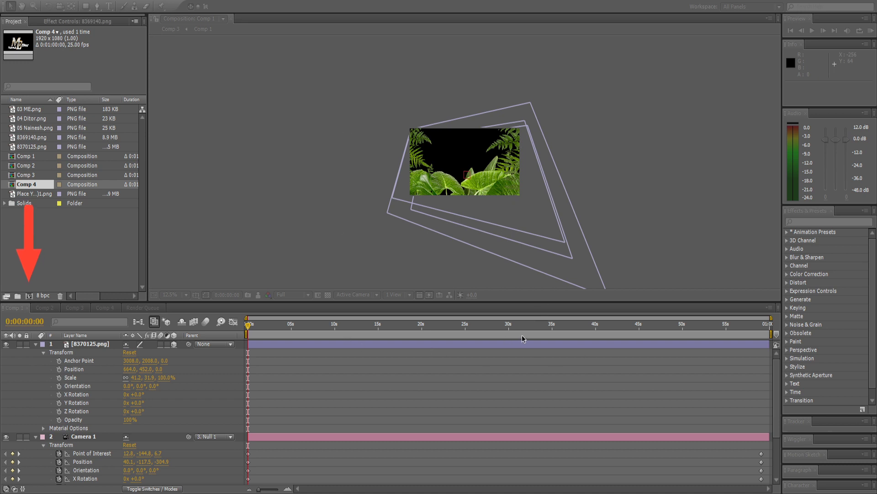
# Enlarge the Comp 1 timeline and collapse the 8370125.png, Camera 1 and Null 1 layer properties
pyautogui.click(100, 343)
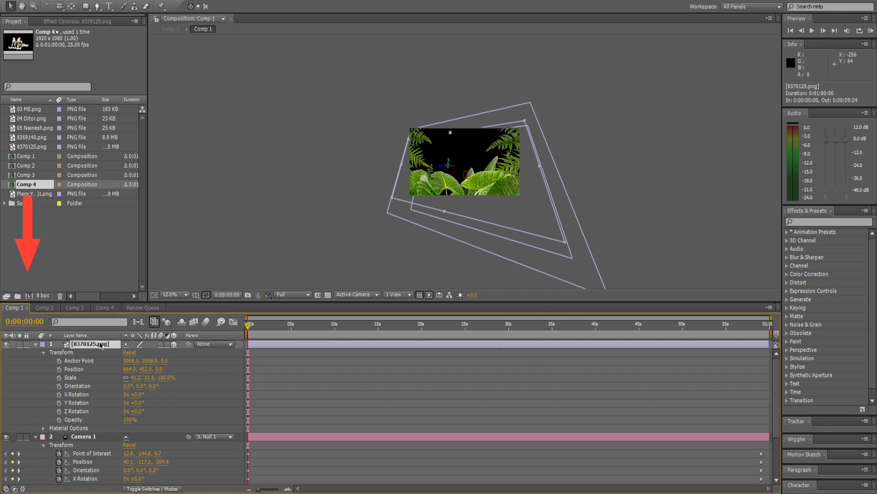
pyautogui.click(14, 347)
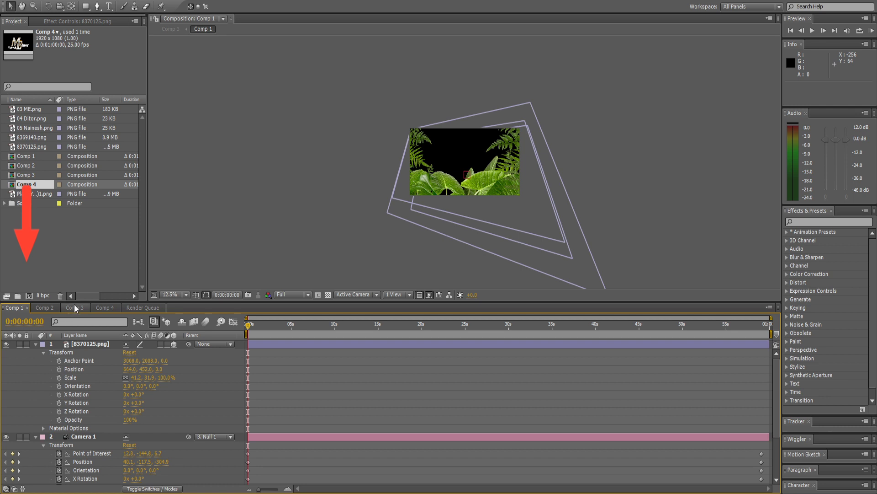
pyautogui.moveTo(84, 301); pyautogui.dragTo(94, 269)
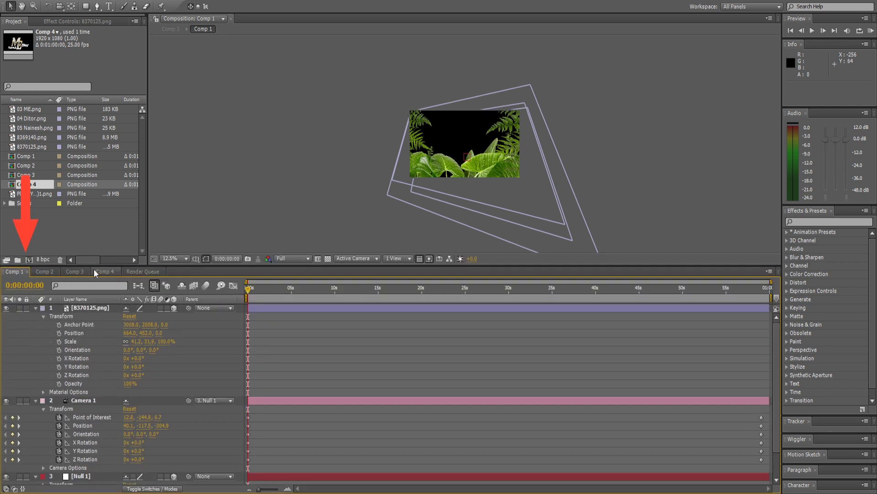
pyautogui.click(35, 308)
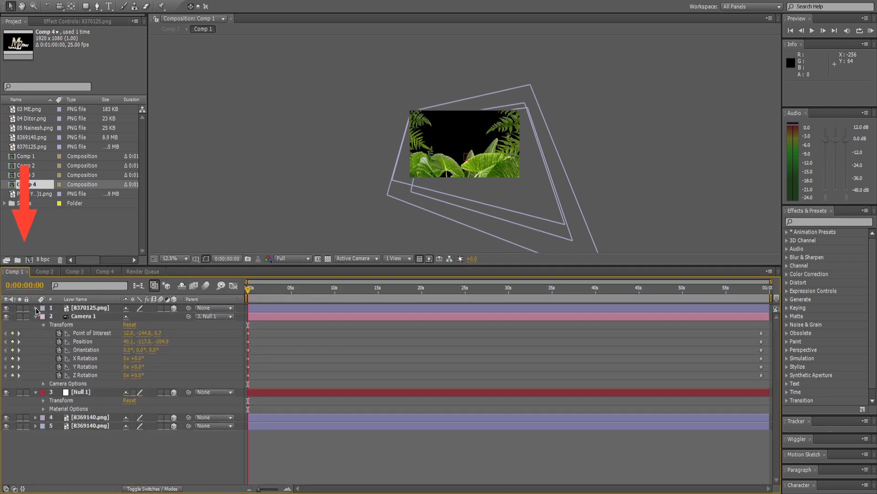
pyautogui.click(36, 317)
pyautogui.click(35, 324)
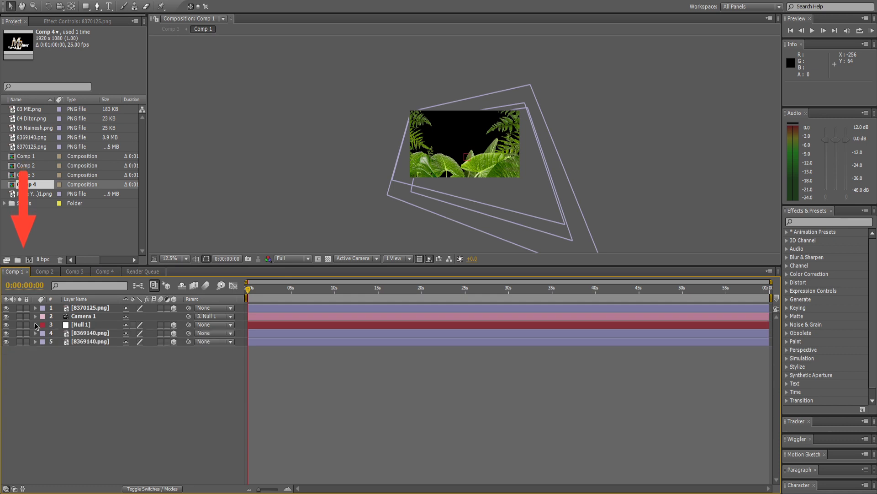
# Hide Camera 1, Null 1, layer 4 and the 8370125.png leaf layer to see the flat view
pyautogui.click(6, 324)
pyautogui.click(6, 316)
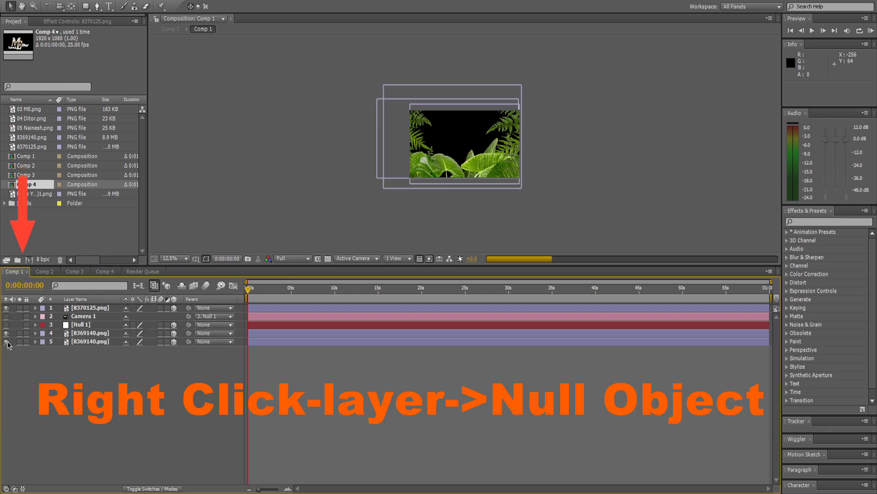
pyautogui.click(5, 333)
pyautogui.click(6, 308)
pyautogui.click(87, 342)
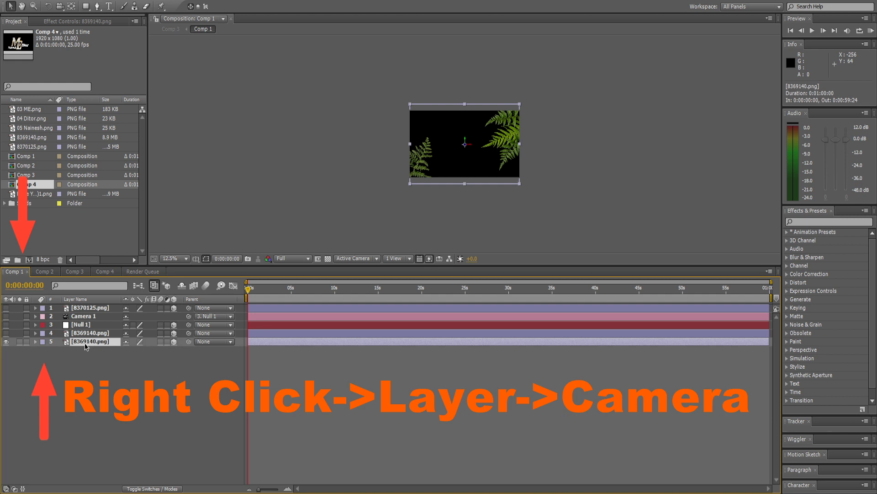
pyautogui.click(463, 153)
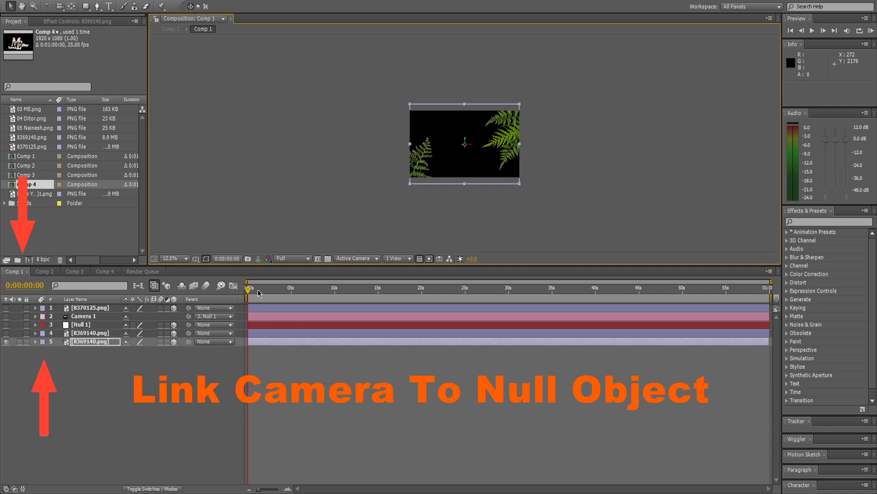
# Toggle layer 4's fern image on and off to compare, leaving it visible
pyautogui.click(84, 334)
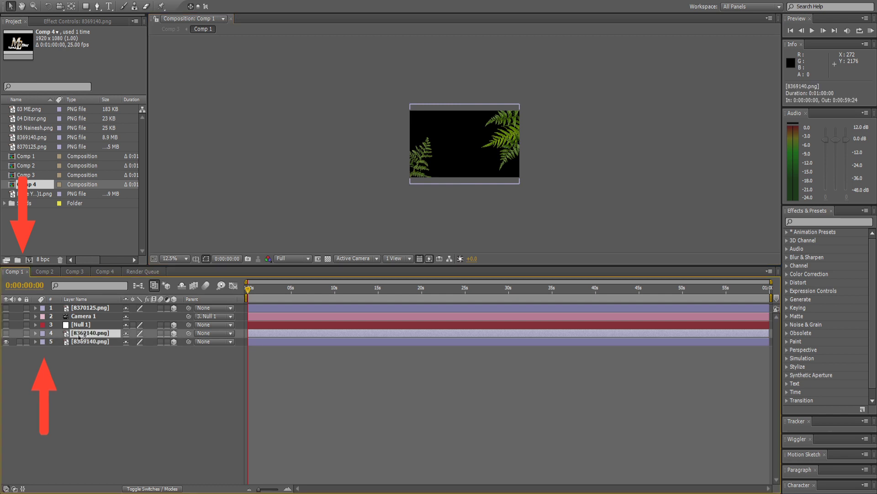
pyautogui.click(6, 334)
pyautogui.click(6, 334)
pyautogui.click(5, 334)
pyautogui.click(6, 334)
pyautogui.click(81, 344)
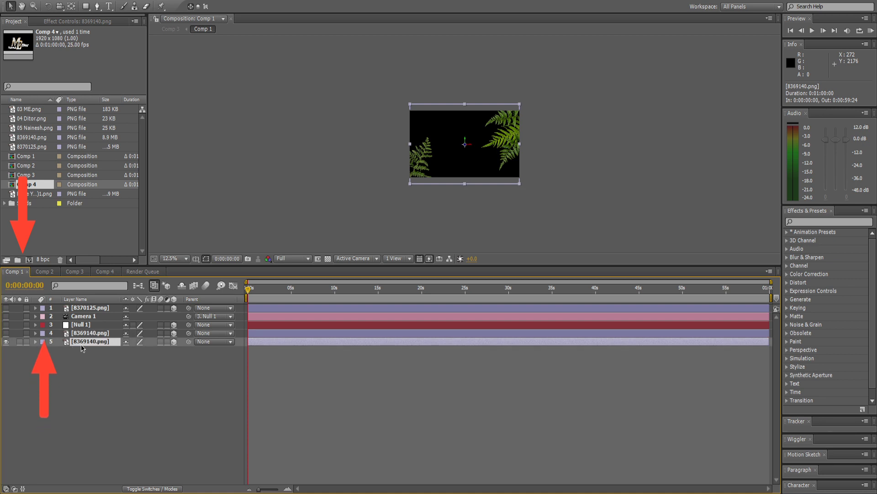
pyautogui.click(73, 334)
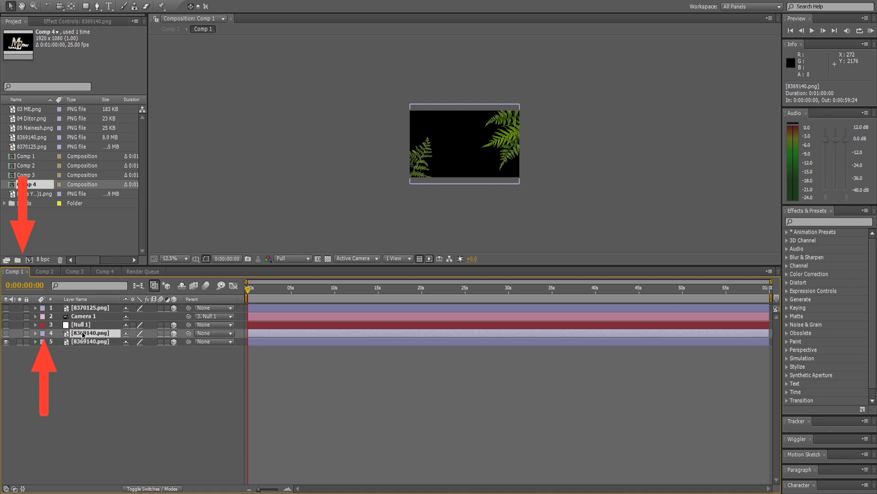
pyautogui.click(5, 334)
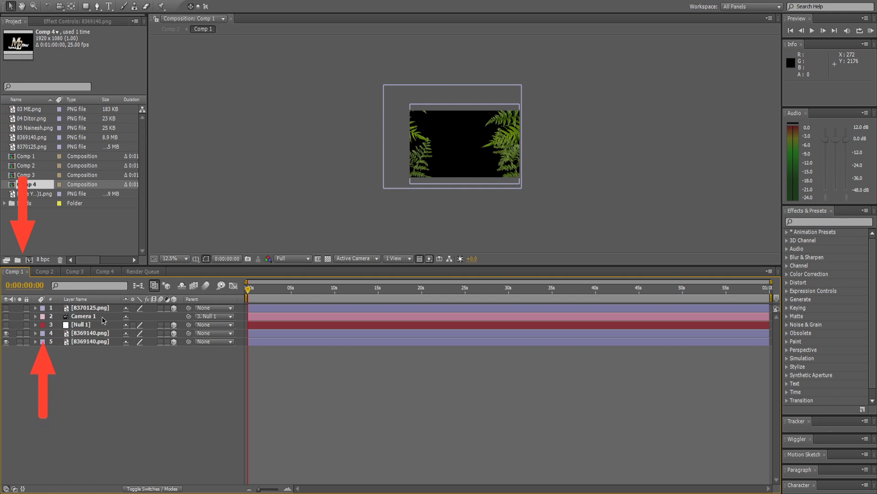
pyautogui.click(96, 325)
# Turn Null 1, Camera 1 and the 8370125.png leaf layer back on to restore the tilted view
pyautogui.click(6, 325)
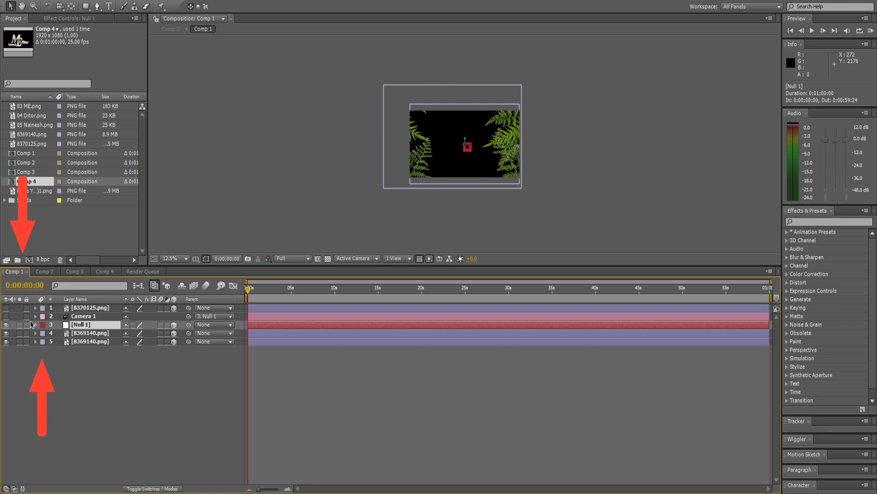
pyautogui.click(90, 334)
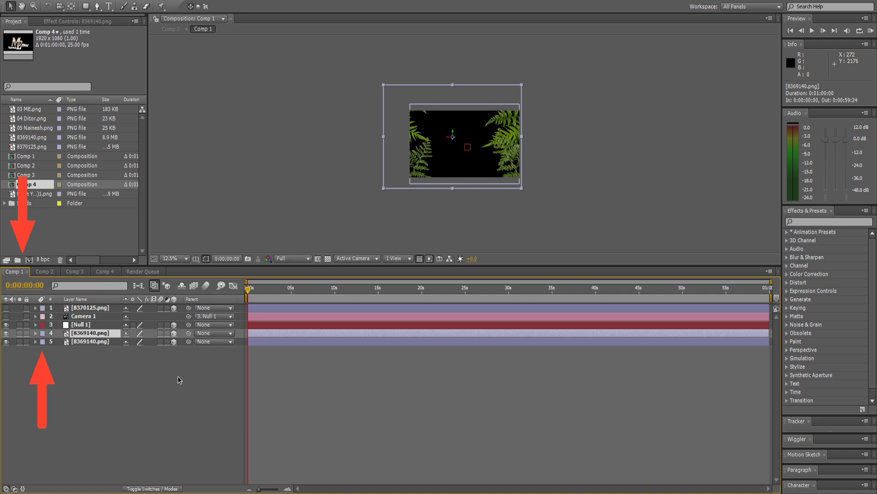
pyautogui.click(6, 317)
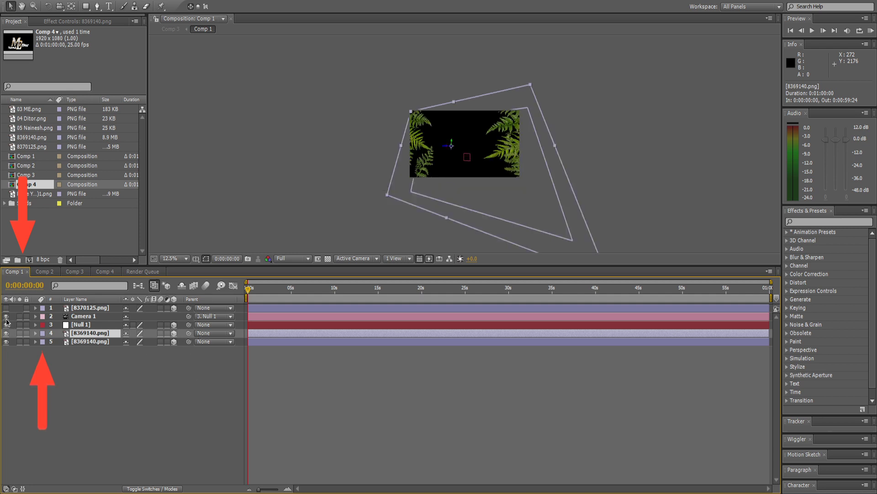
pyautogui.click(100, 317)
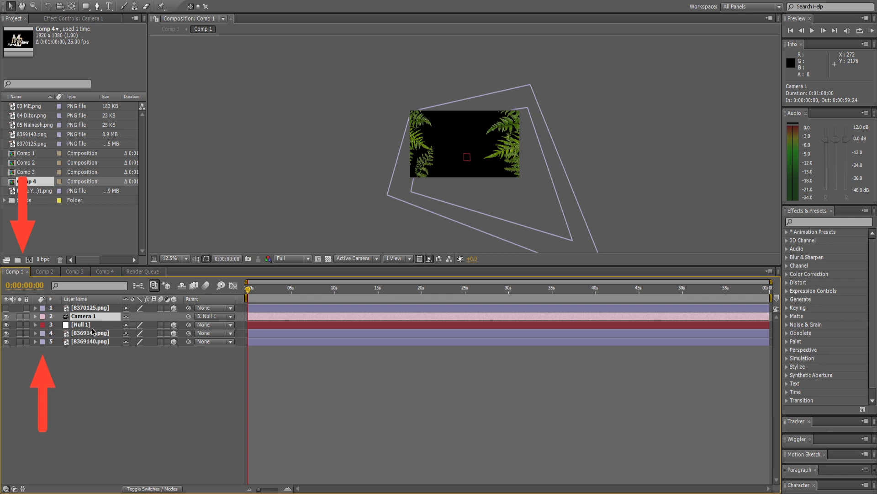
pyautogui.click(86, 309)
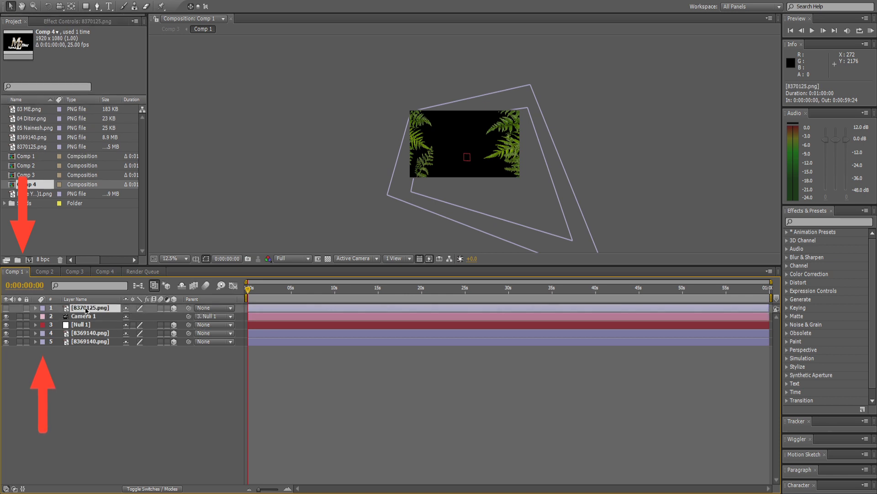
pyautogui.click(6, 309)
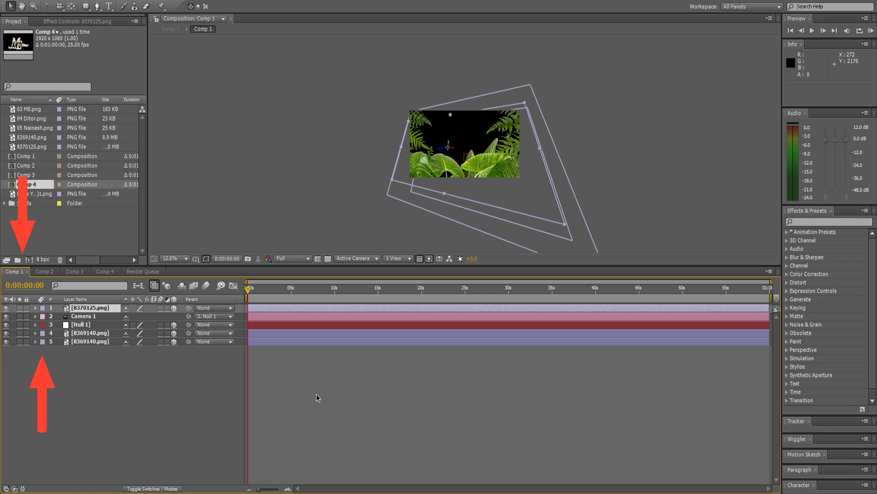
# In Comp 2, turn off Camera 1 and toggle the road image layer's visibility to compare
pyautogui.click(46, 272)
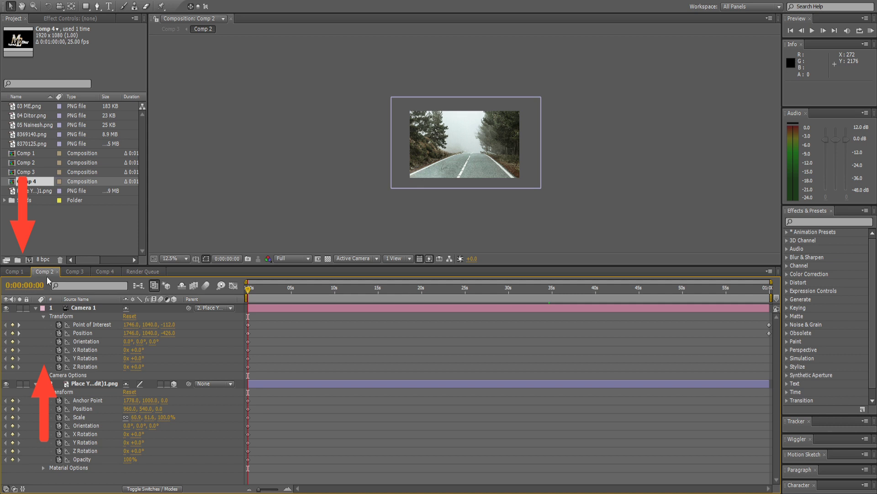
pyautogui.click(78, 315)
pyautogui.click(5, 308)
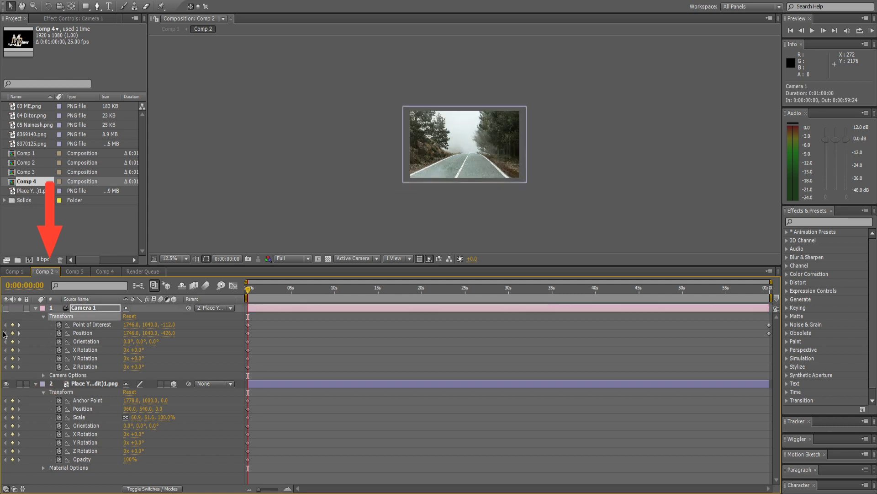
pyautogui.click(5, 384)
pyautogui.click(5, 384)
pyautogui.click(5, 383)
pyautogui.click(5, 384)
# Zoom the road preview in and back to 25%, turn Camera 1 back on, then switch to Comp 3
pyautogui.press('.')
pyautogui.press('.')
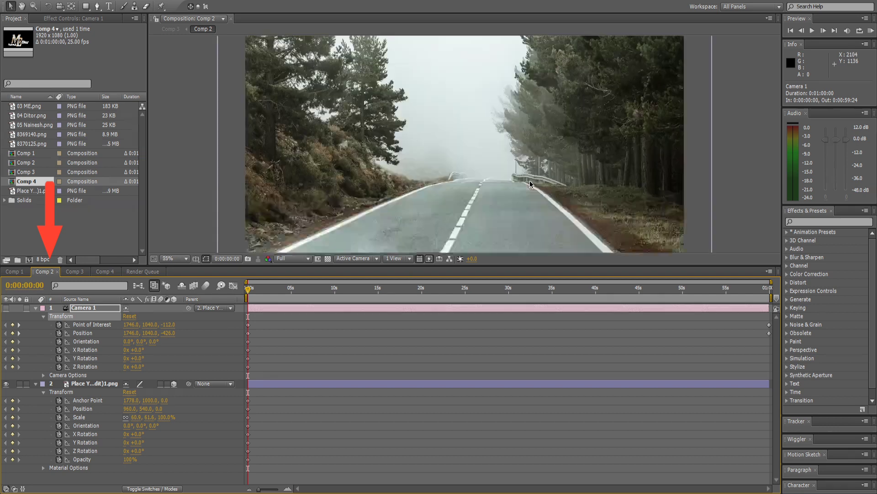
pyautogui.press(',')
pyautogui.click(6, 384)
pyautogui.click(5, 384)
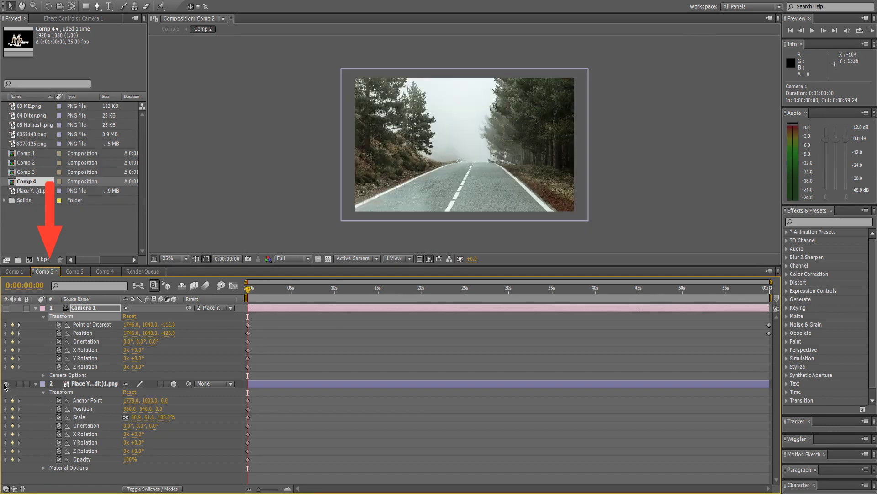
pyautogui.click(6, 309)
pyautogui.click(6, 309)
pyautogui.click(6, 309)
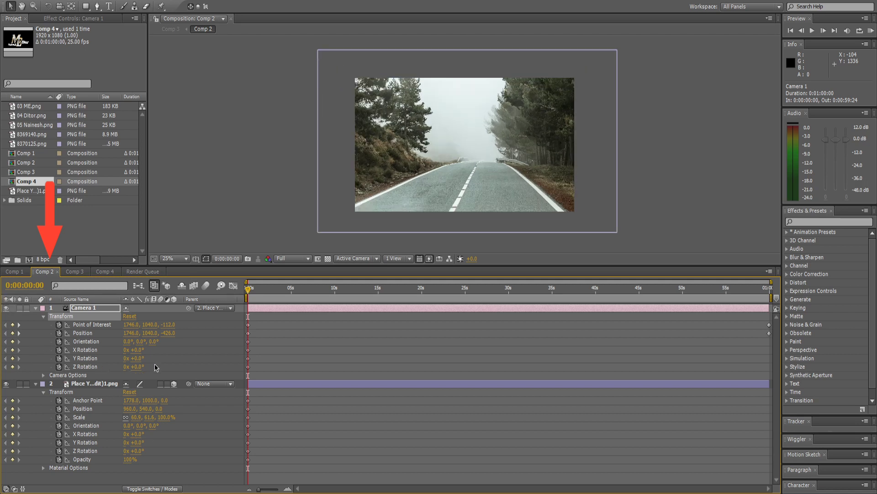
pyautogui.click(83, 273)
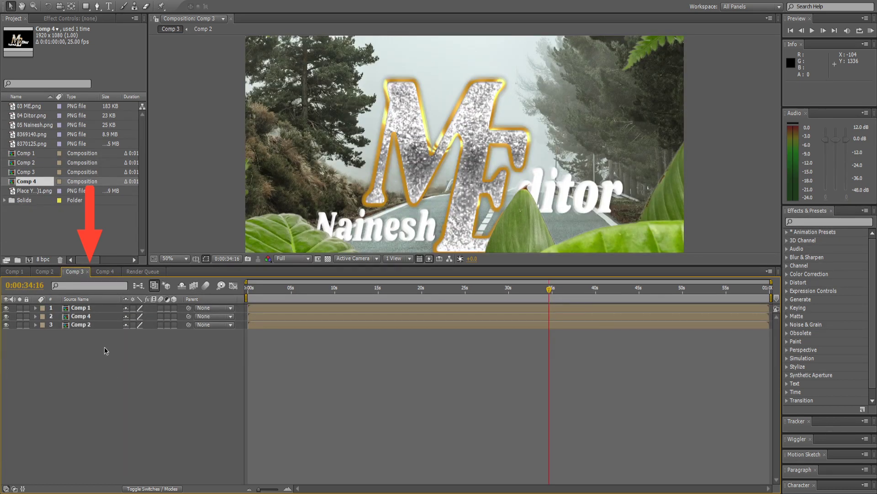
pyautogui.moveTo(108, 271); pyautogui.dragTo(80, 273)
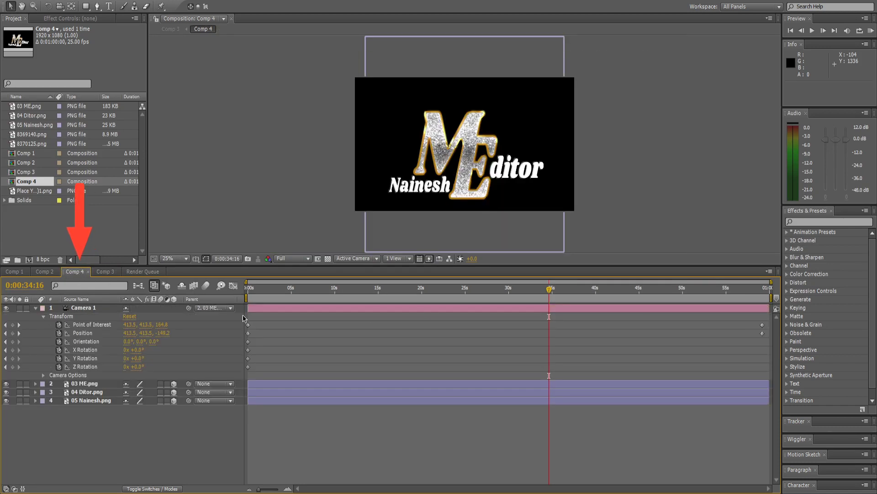
pyautogui.moveTo(325, 297); pyautogui.dragTo(229, 291)
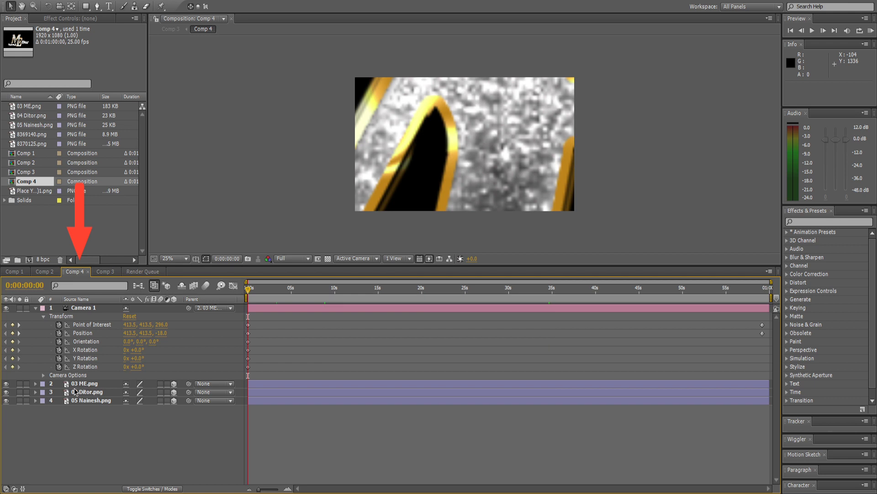
pyautogui.click(6, 308)
pyautogui.click(6, 383)
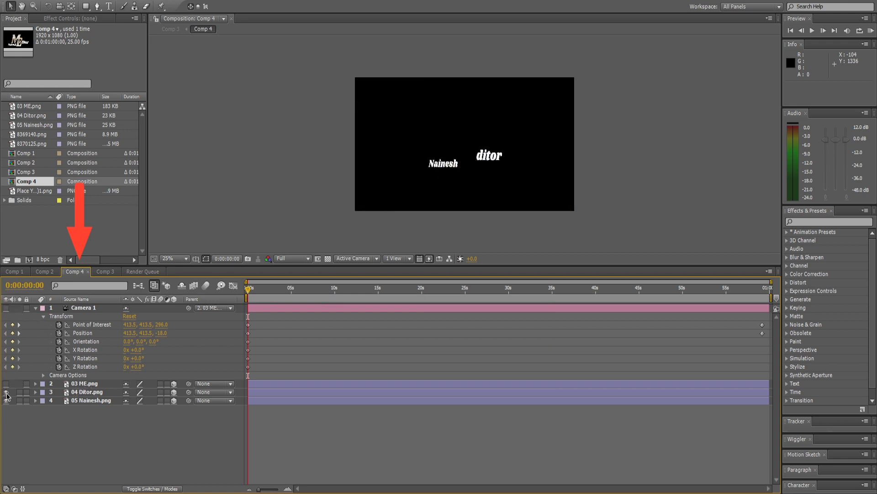
pyautogui.click(6, 392)
pyautogui.click(6, 401)
pyautogui.click(6, 400)
pyautogui.click(6, 392)
pyautogui.click(6, 384)
pyautogui.click(6, 309)
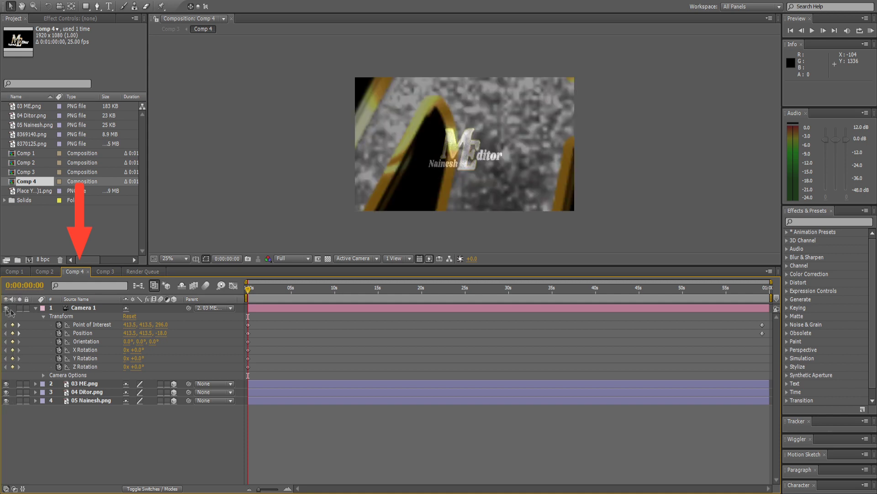
pyautogui.click(99, 308)
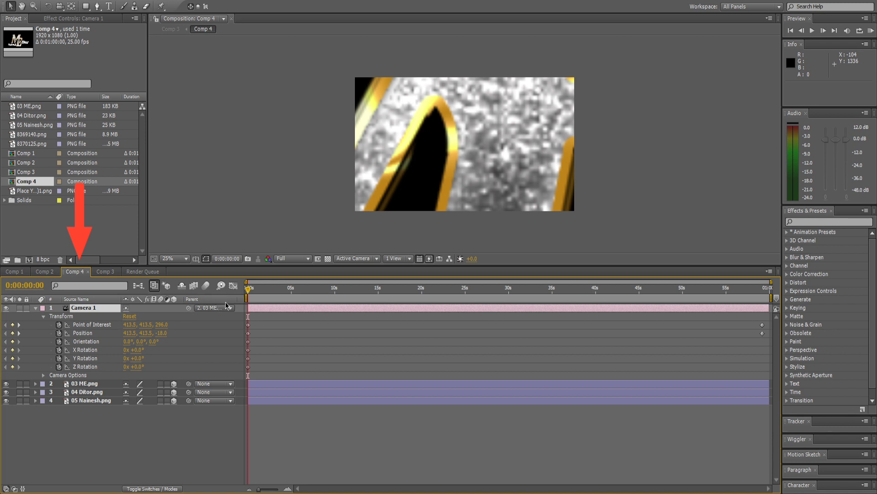
# Return to Comp 3, scrub its flythrough toward the end, then switch to Comp 1
pyautogui.click(108, 271)
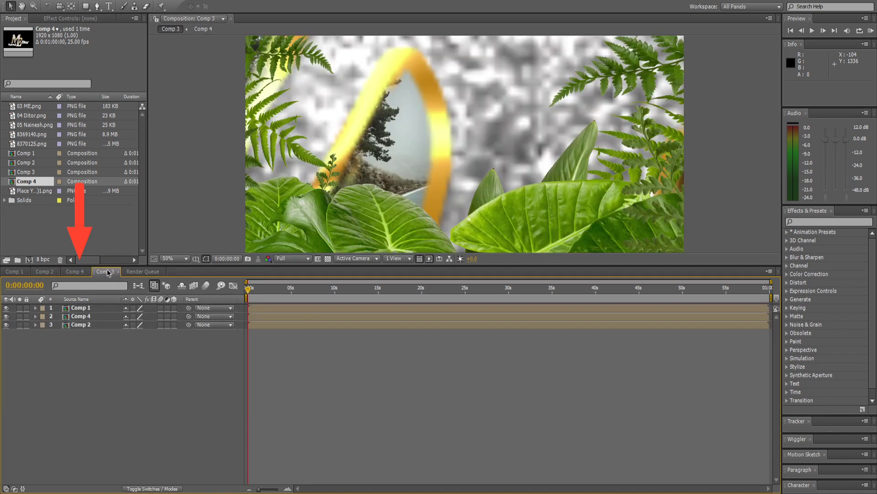
pyautogui.moveTo(258, 290); pyautogui.dragTo(736, 291)
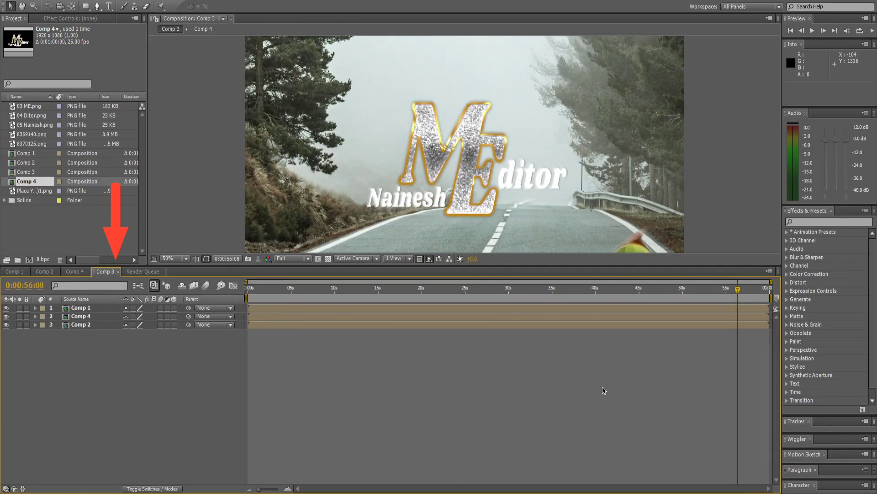
pyautogui.scroll(-1, 473, 174)
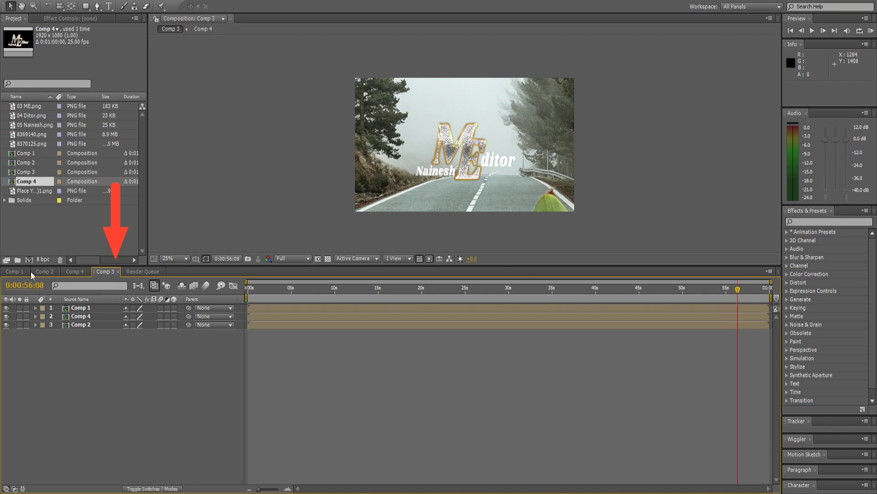
pyautogui.click(19, 272)
# Return Comp 1 to frame 0, expand Camera 1's Transform and select its starting keyframes
pyautogui.moveTo(268, 288); pyautogui.dragTo(234, 289)
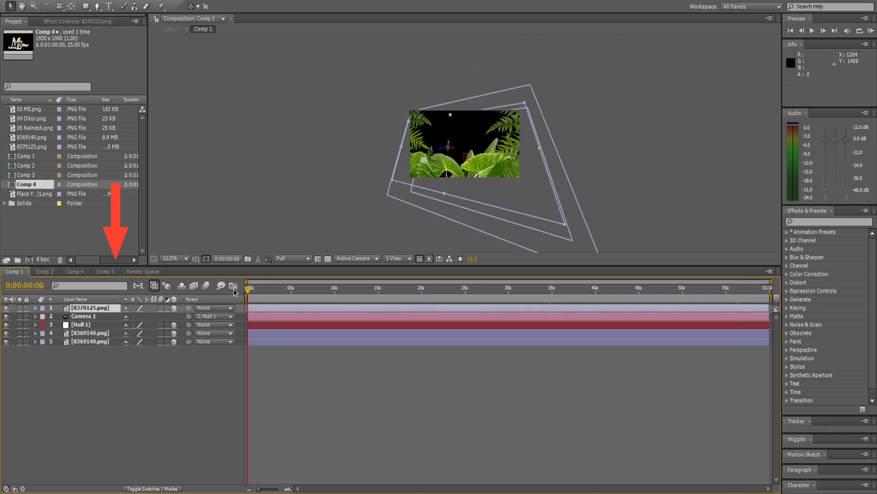
pyautogui.click(87, 316)
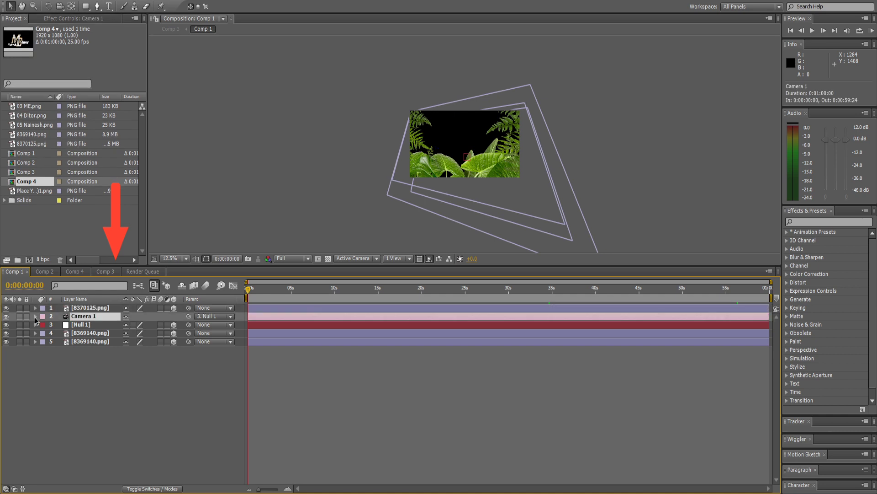
pyautogui.click(36, 316)
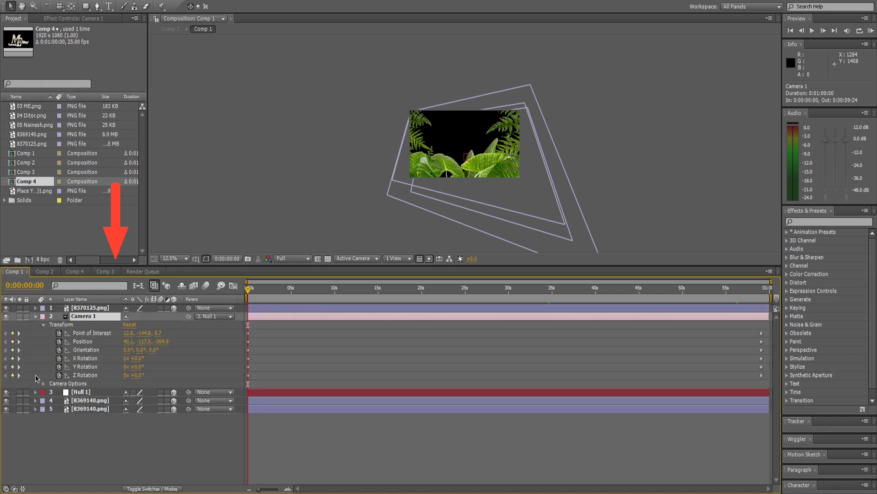
pyautogui.moveTo(278, 341); pyautogui.dragTo(173, 395)
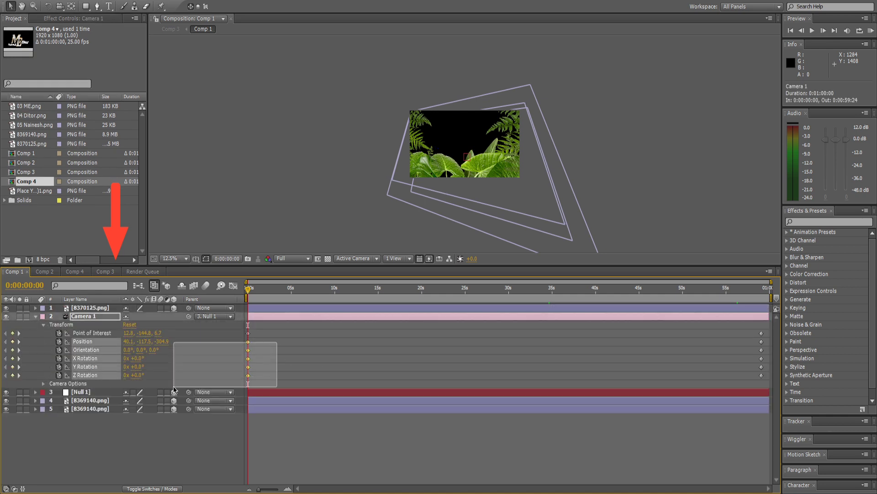
# Scrub Camera 1's move through Comp 1, zooming the view in and out, then open Comp 2
pyautogui.click(251, 292)
pyautogui.moveTo(251, 292); pyautogui.dragTo(307, 300)
pyautogui.press('.')
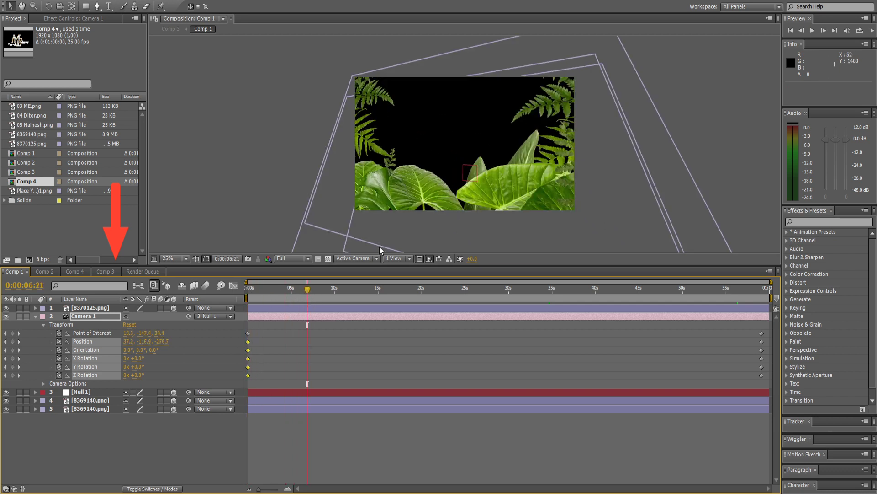
pyautogui.press(',')
pyautogui.moveTo(315, 298)
pyautogui.mouseDown()
pyautogui.moveTo(411, 299)
pyautogui.moveTo(763, 335)
pyautogui.mouseUp()
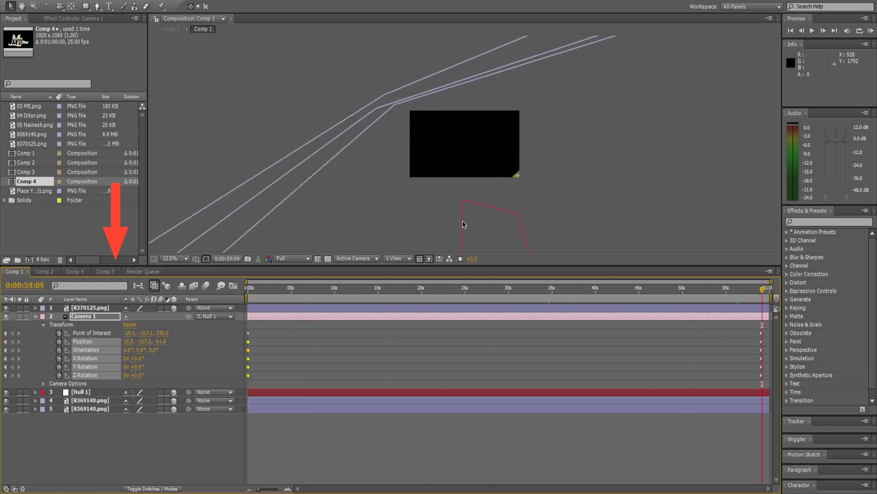
pyautogui.click(285, 292)
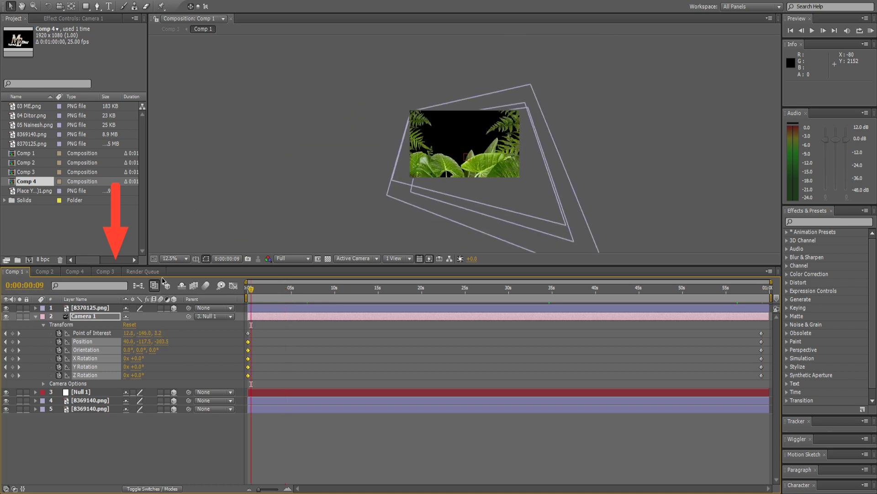
pyautogui.click(44, 271)
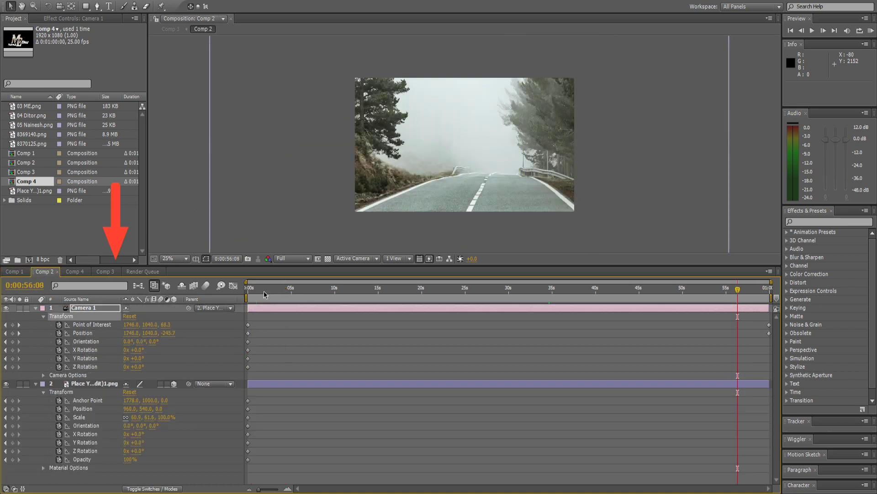
# Scrub Comp 2's road flythrough from the start to near the end, then open Comp 4
pyautogui.press('Home')
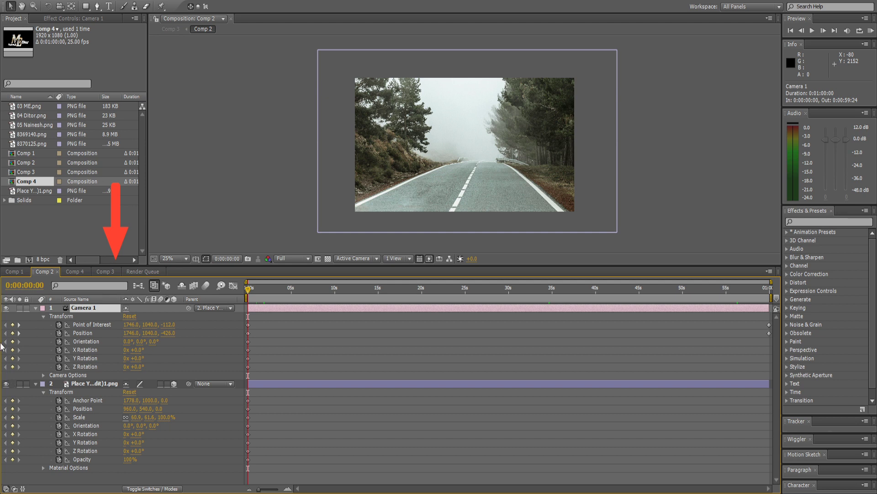
pyautogui.moveTo(256, 297)
pyautogui.mouseDown()
pyautogui.moveTo(696, 303)
pyautogui.moveTo(530, 320)
pyautogui.moveTo(773, 325)
pyautogui.mouseUp()
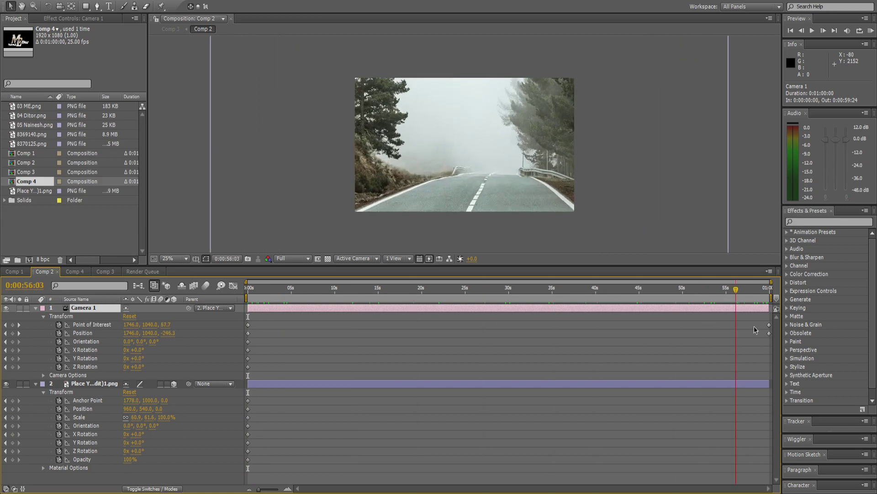
pyautogui.click(75, 272)
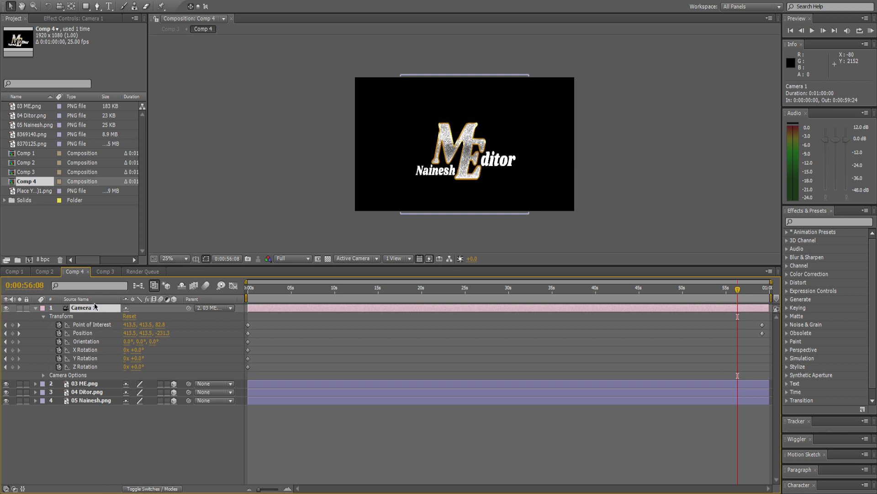
# At Comp 4's last keyframe, pull the camera back with Track Z Camera to shrink the logo
pyautogui.moveTo(256, 292); pyautogui.dragTo(653, 322)
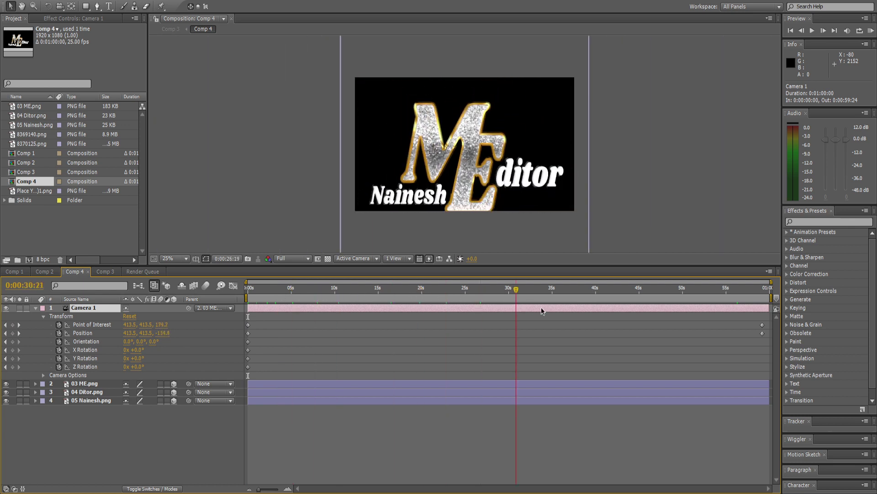
pyautogui.moveTo(652, 322); pyautogui.dragTo(763, 338)
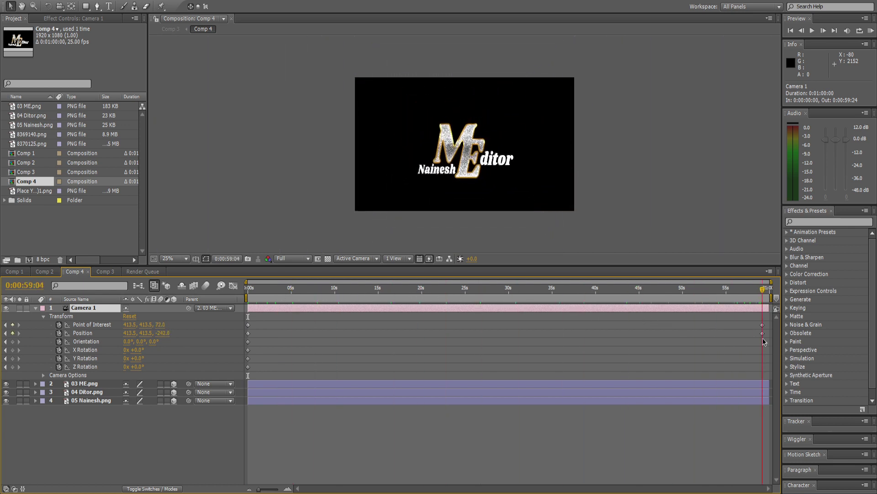
pyautogui.press('c')
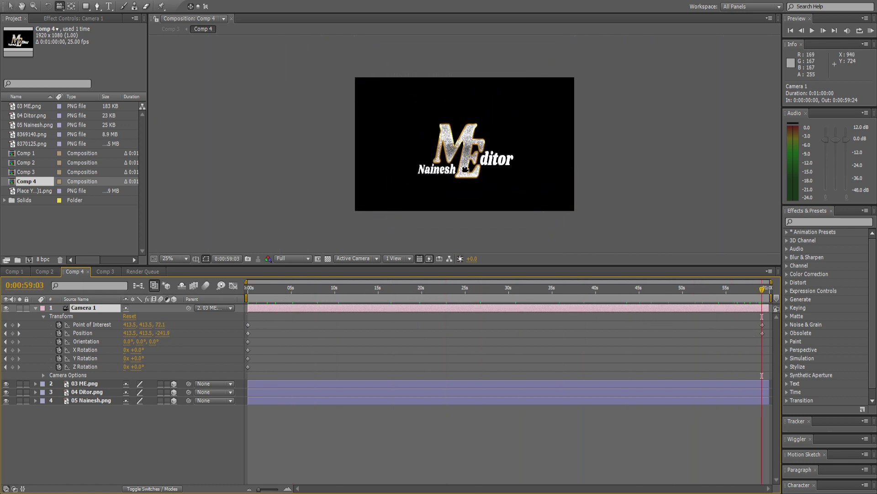
pyautogui.press('c')
pyautogui.press('c')
pyautogui.moveTo(464, 163); pyautogui.dragTo(471, 178)
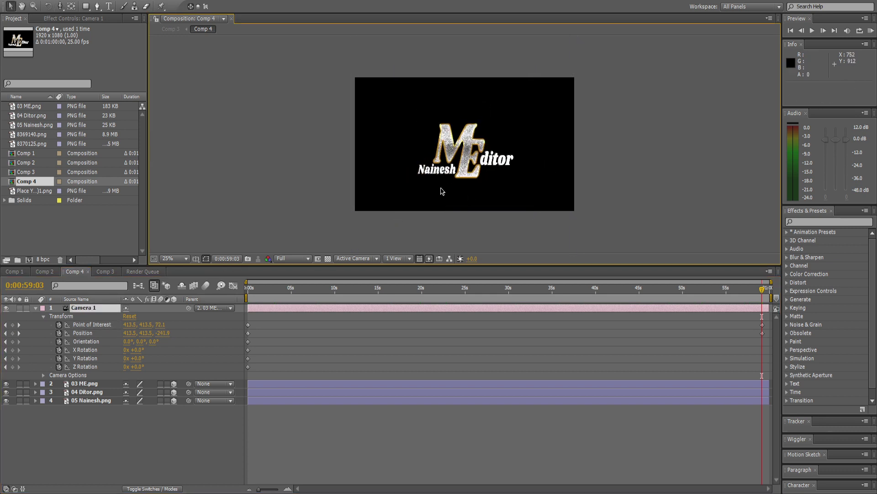
pyautogui.click(114, 273)
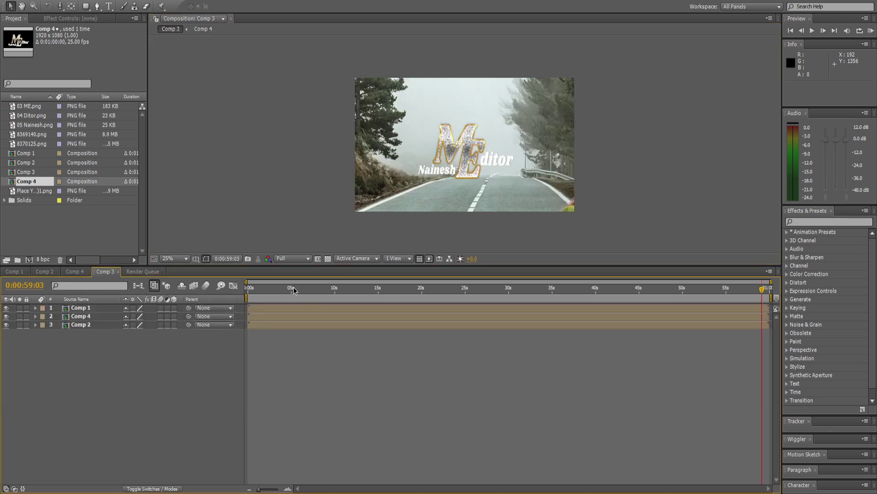
pyautogui.moveTo(247, 289); pyautogui.dragTo(303, 289)
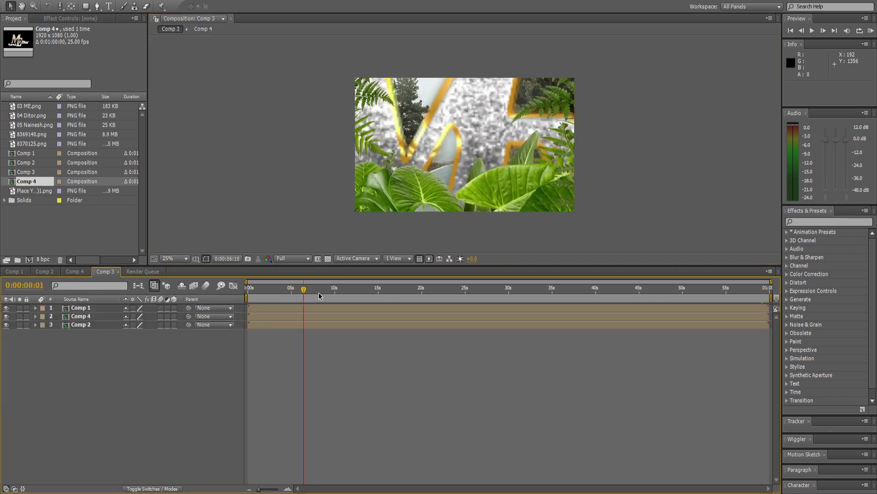